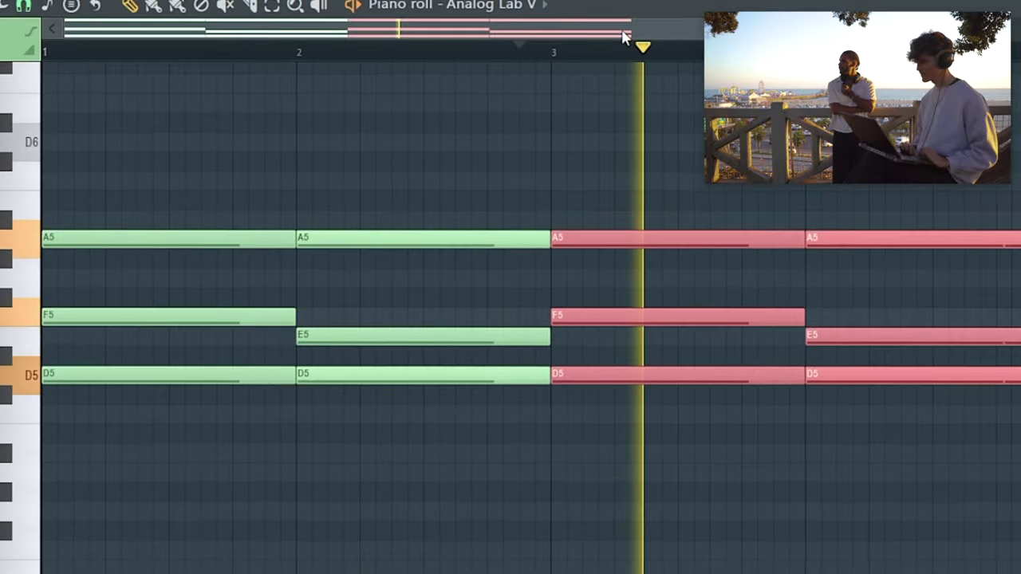
Deselect the duplicated chords and add a quarter-bar A#5 note at the end of bar 4.
scroll(887, 310, right, 5)
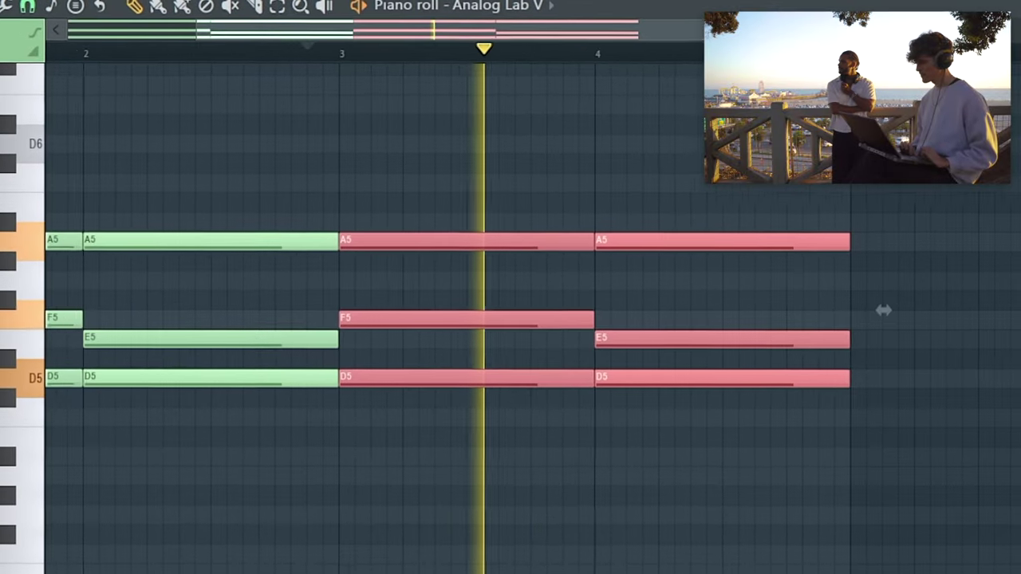
key(ctrl+d)
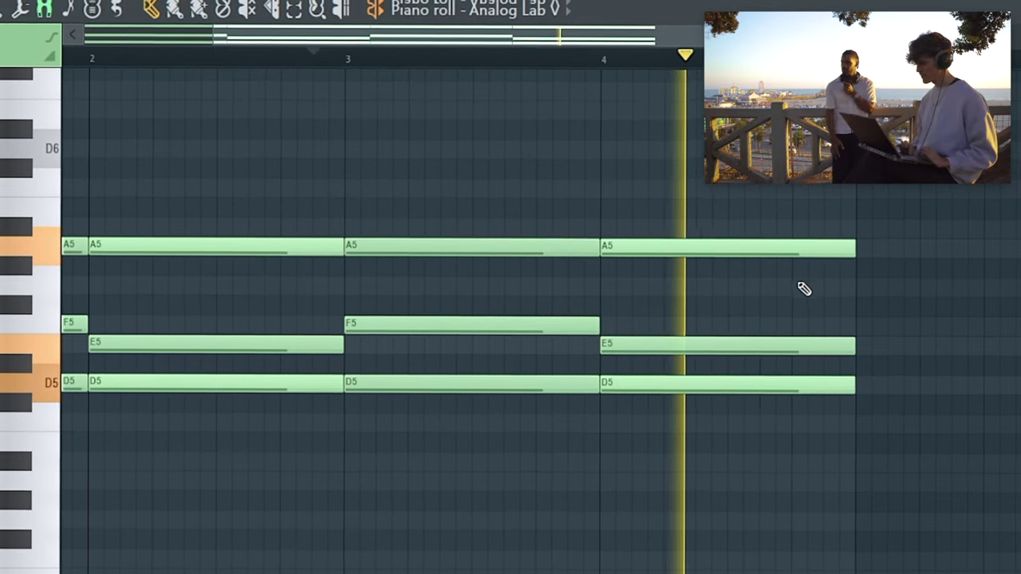
click(793, 281)
drag(1019, 280, 851, 327)
drag(816, 278, 816, 220)
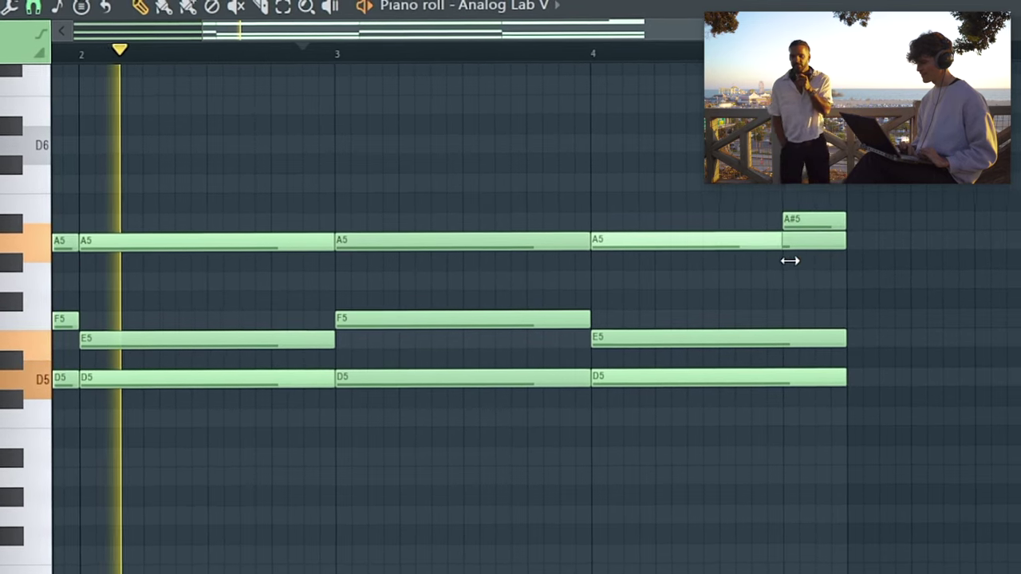
Trim the A5 and E5 notes in bar 4 so they end where the A#5 note starts.
right_click(829, 249)
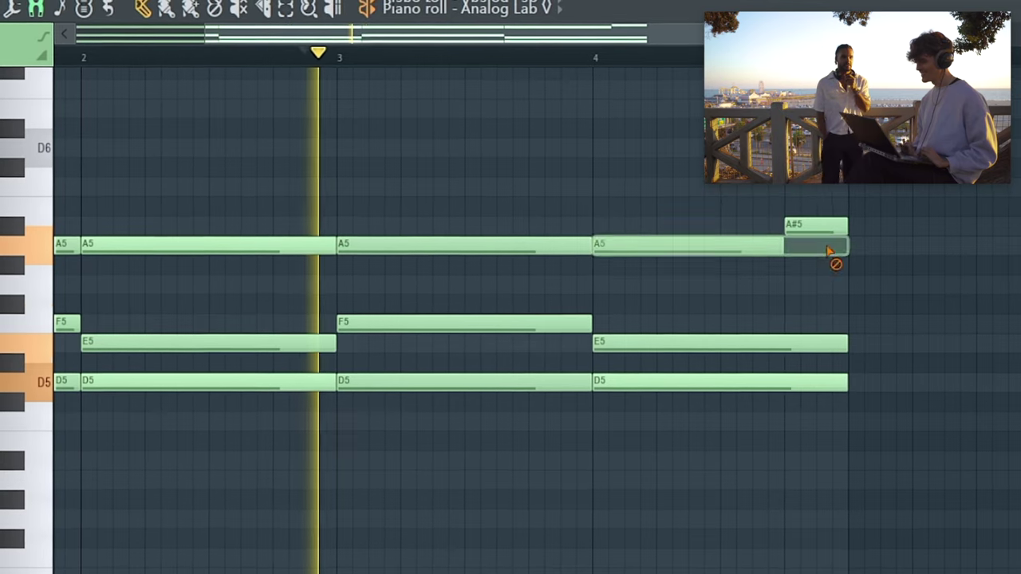
drag(842, 344, 796, 342)
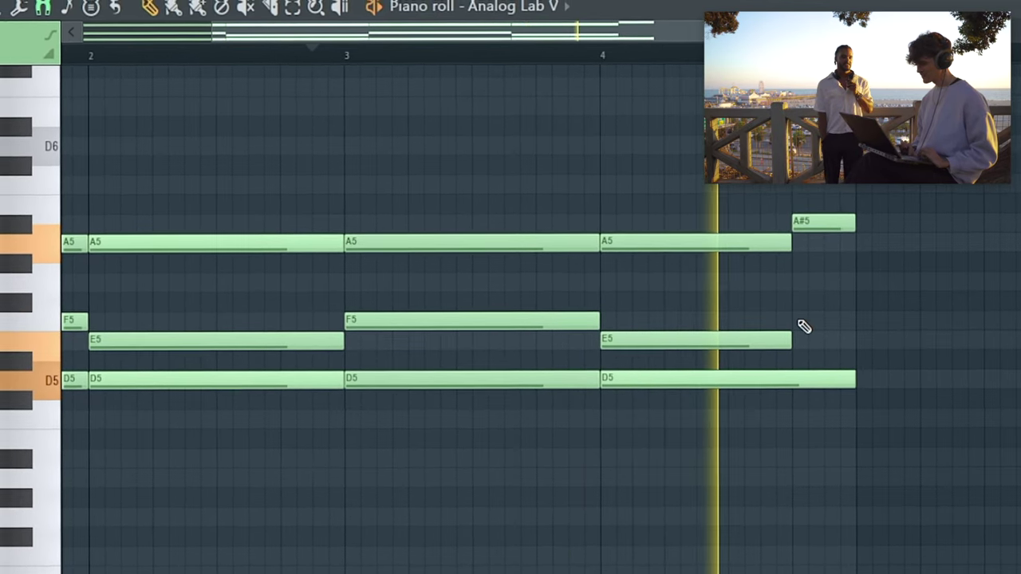
click(794, 319)
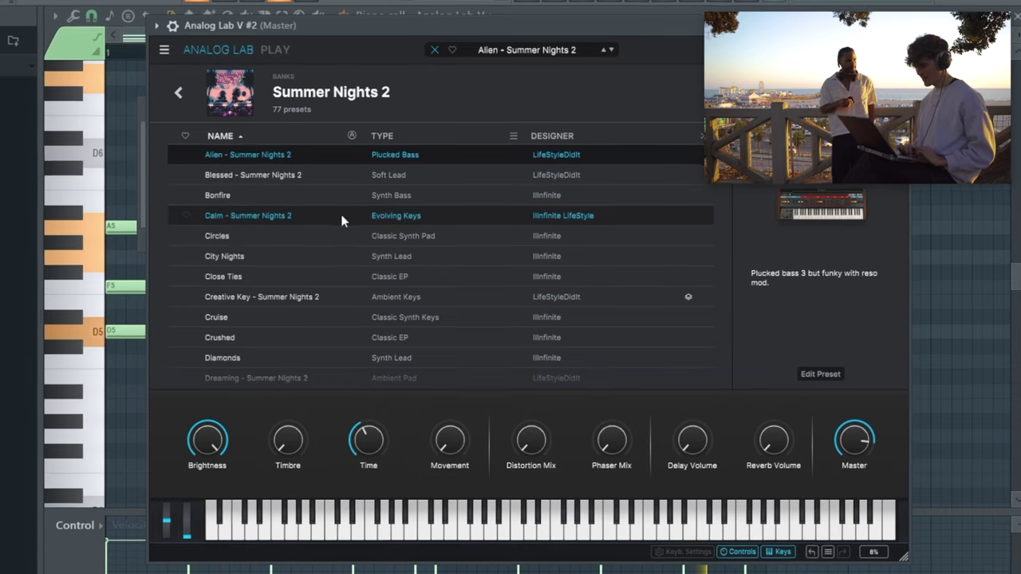
Load the Close Ties preset in Analog Lab V #2 and paste the chord notes into its piano roll.
scroll(341, 222, down, 2)
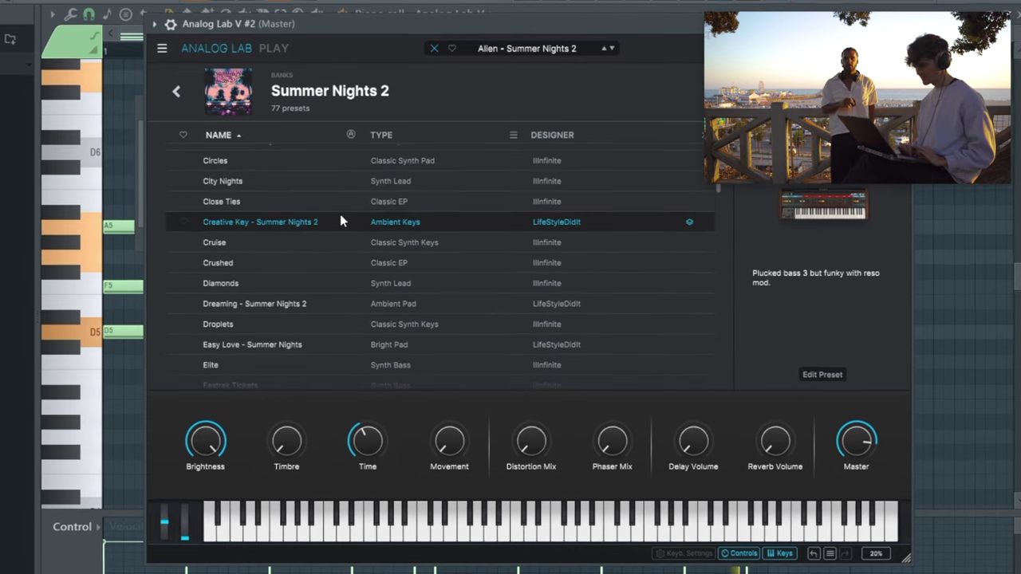
click(590, 1)
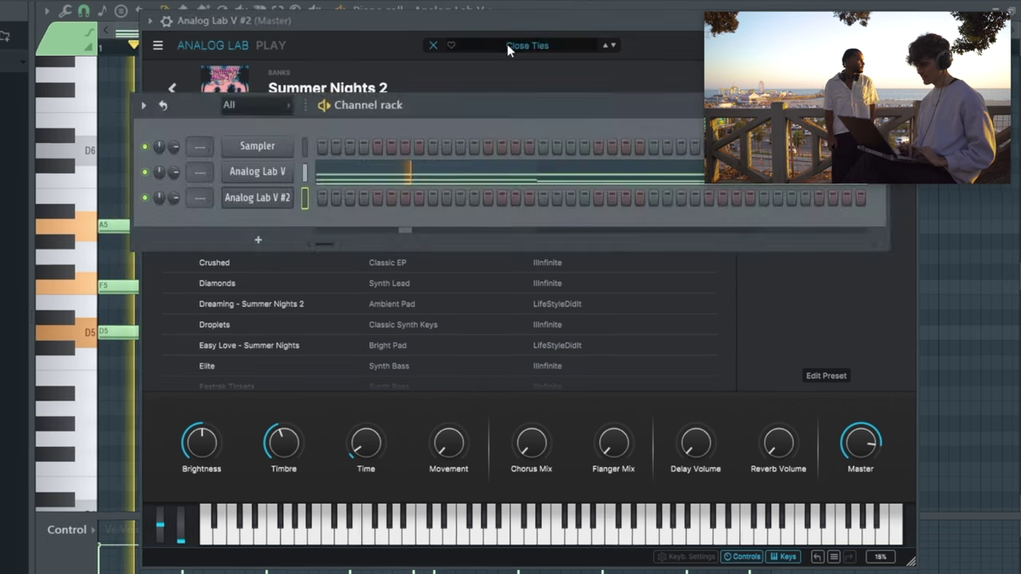
click(304, 198)
key(ctrl+v)
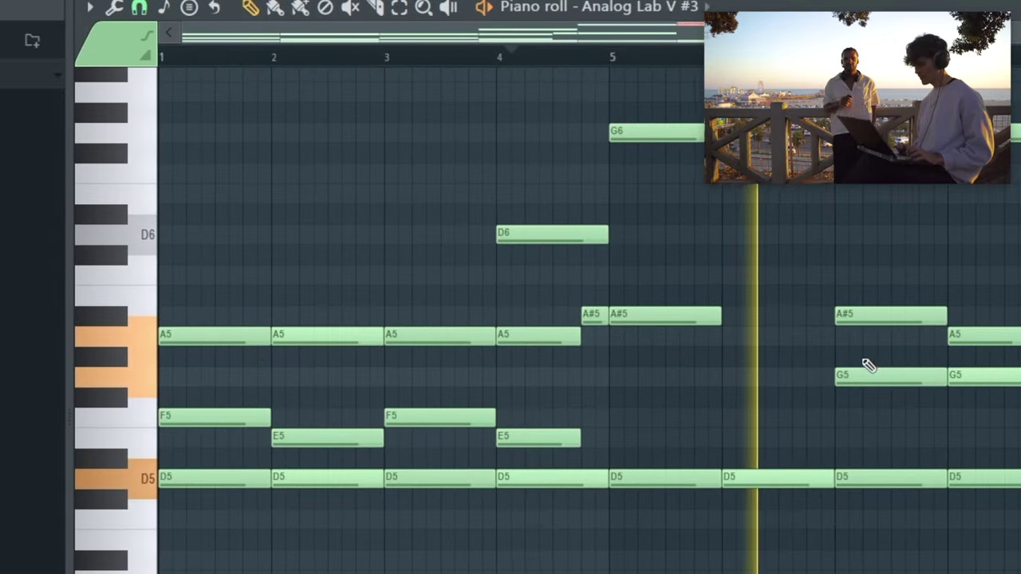
Raise the A#5 and G5 notes of bar 7 by one octave and select the G5 note in bar 8.
click(883, 342)
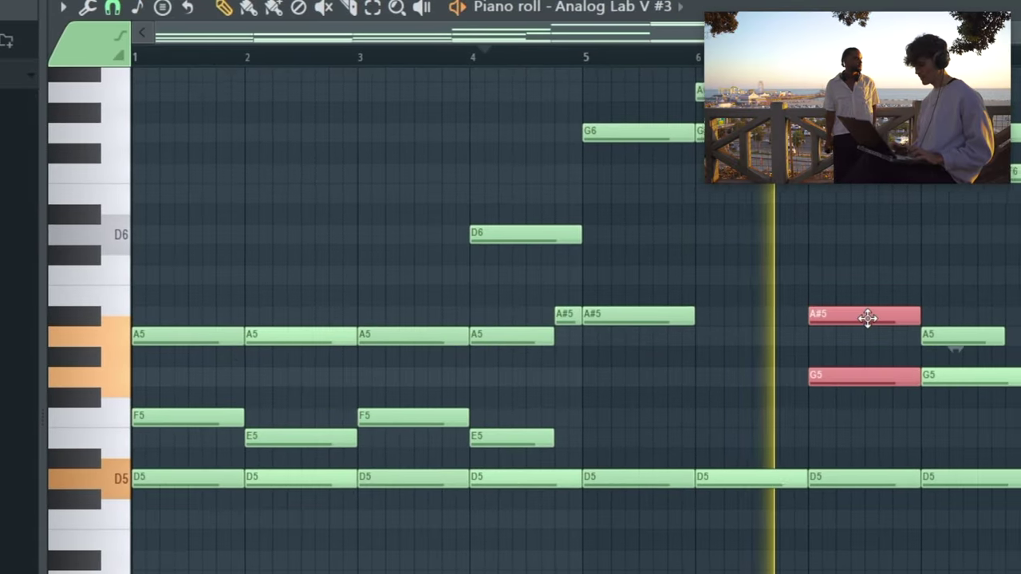
key(Delete)
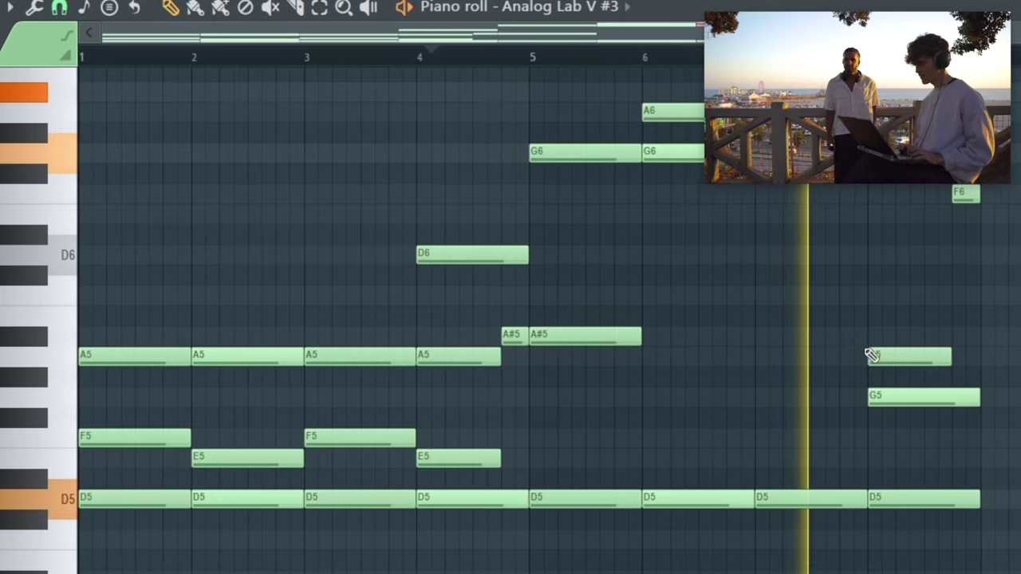
right_click(891, 397)
click(892, 397)
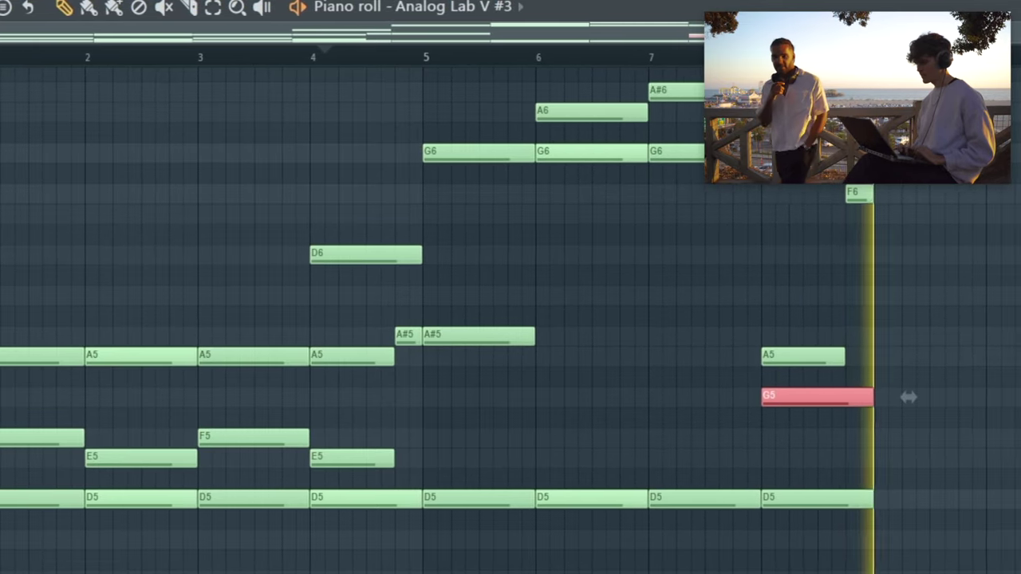
Copy the low E4 and A4 bass notes from the Analog Lab V piano roll into Analog Lab V #4.
key(F6)
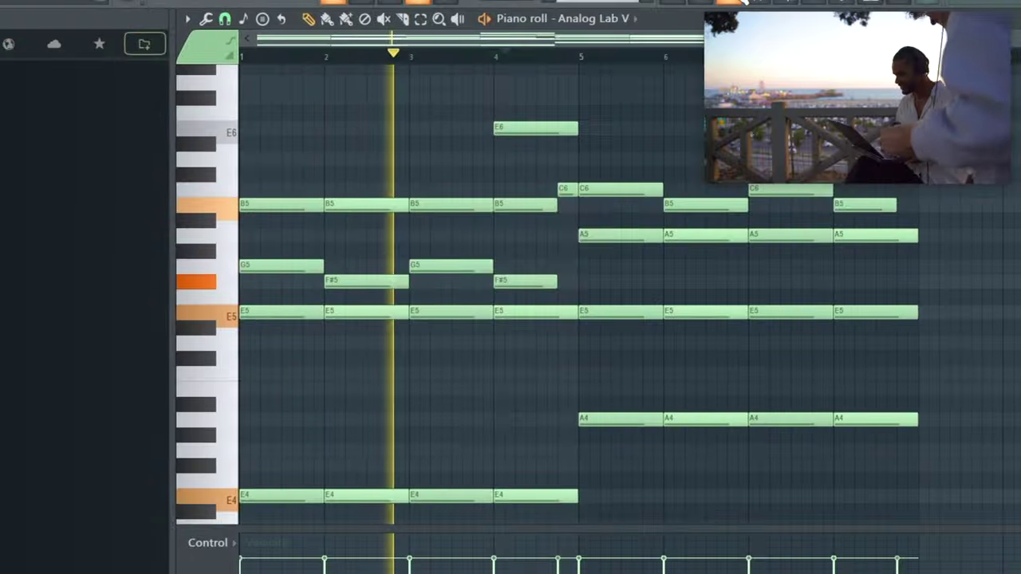
click(437, 318)
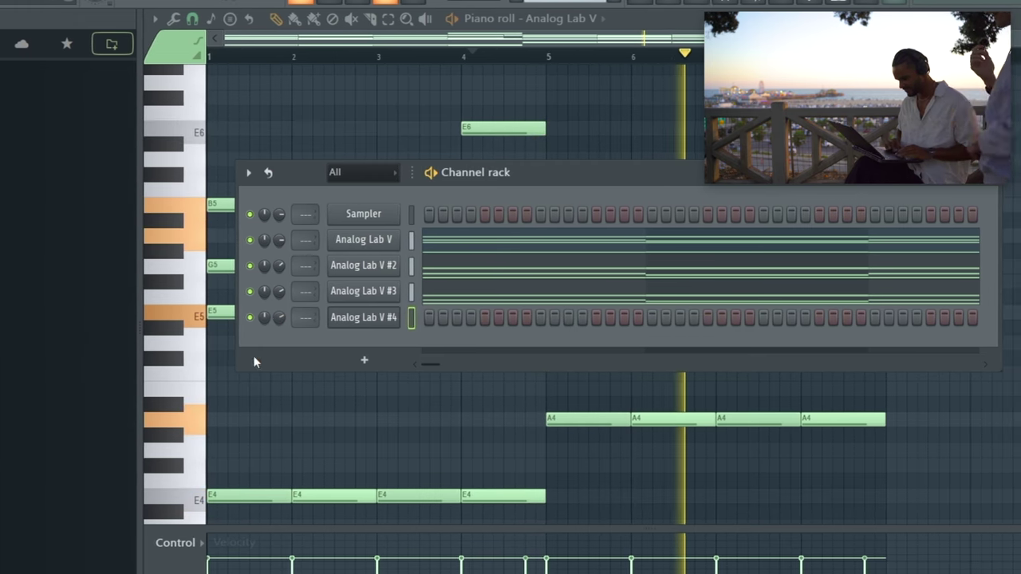
click(335, 439)
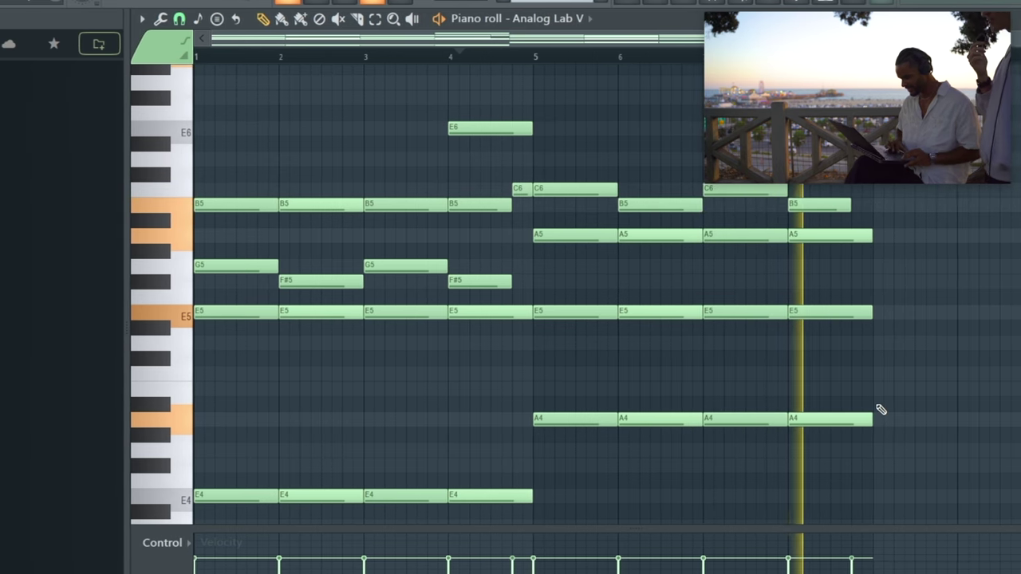
drag(872, 396, 127, 559)
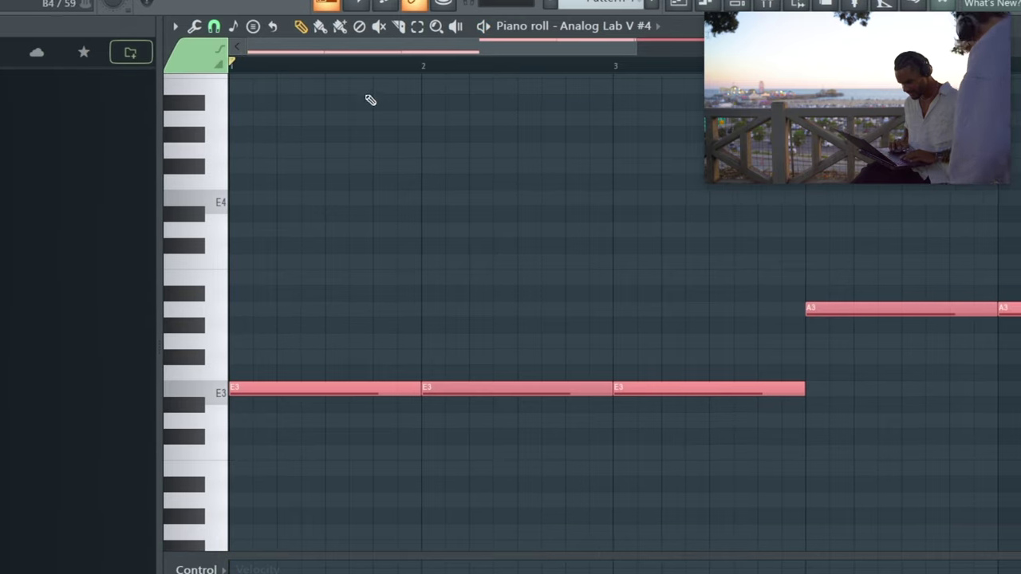
Slice the E3 bass note in bar 1 into several shorter notes, playing the pattern to check the cuts.
key(space)
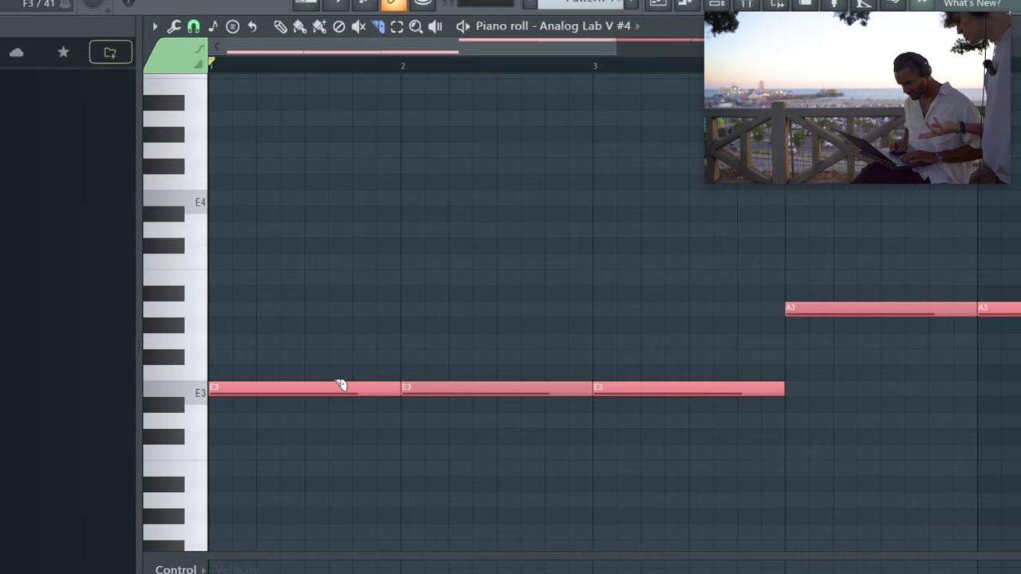
drag(347, 380, 351, 428)
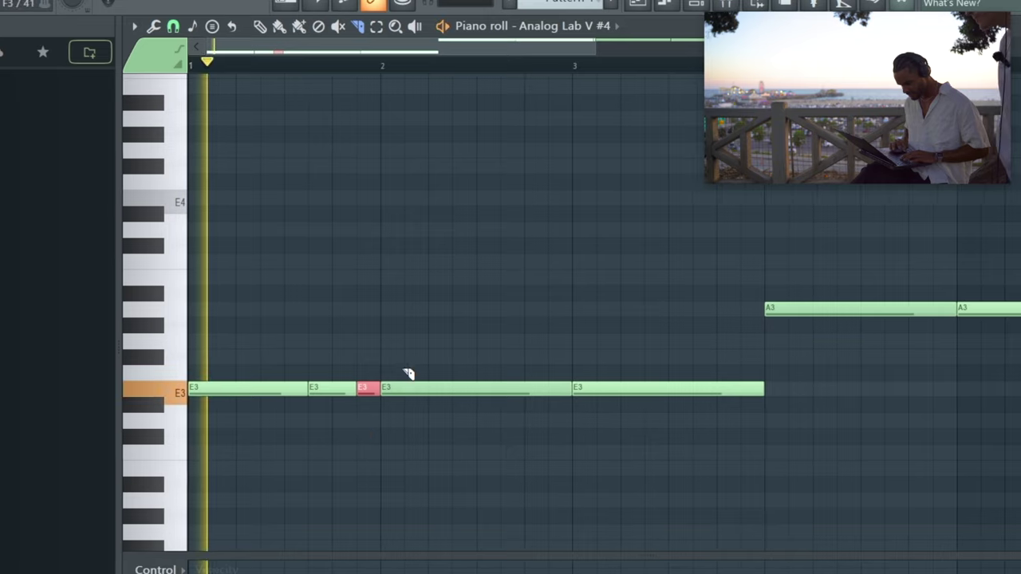
key(space)
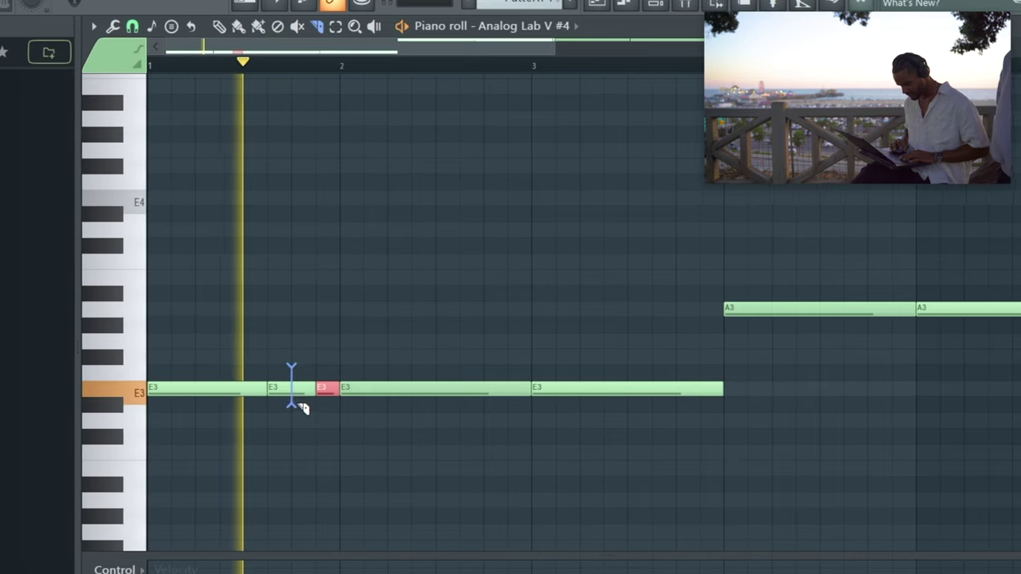
drag(303, 408, 297, 410)
key(space)
key(space)
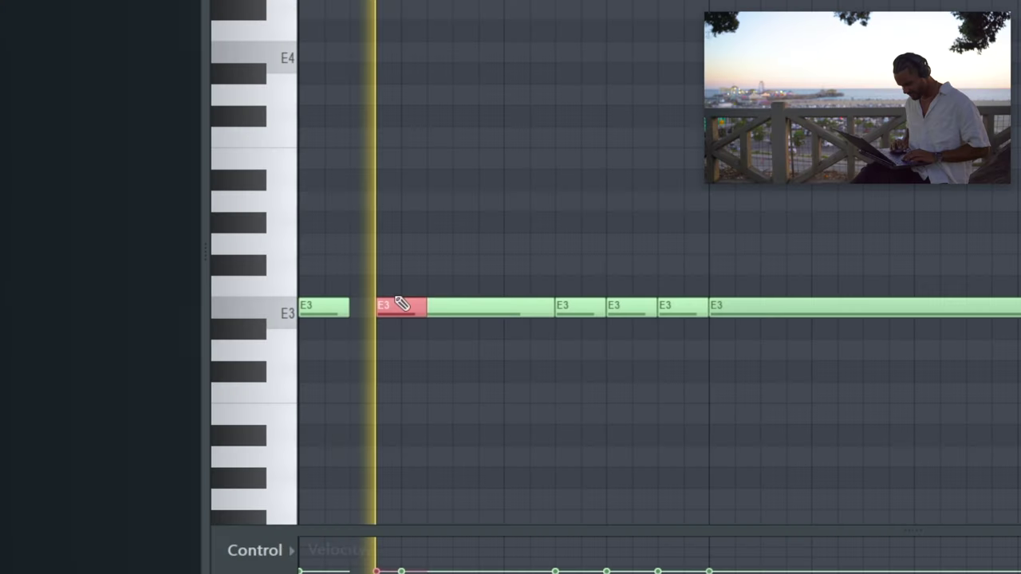
Rework the bar 1 bass rhythm by adjusting the long E3 note's start and deleting surplus E3 slices.
key(space)
drag(461, 310, 494, 308)
key(space)
key(space)
right_click(432, 309)
key(space)
key(space)
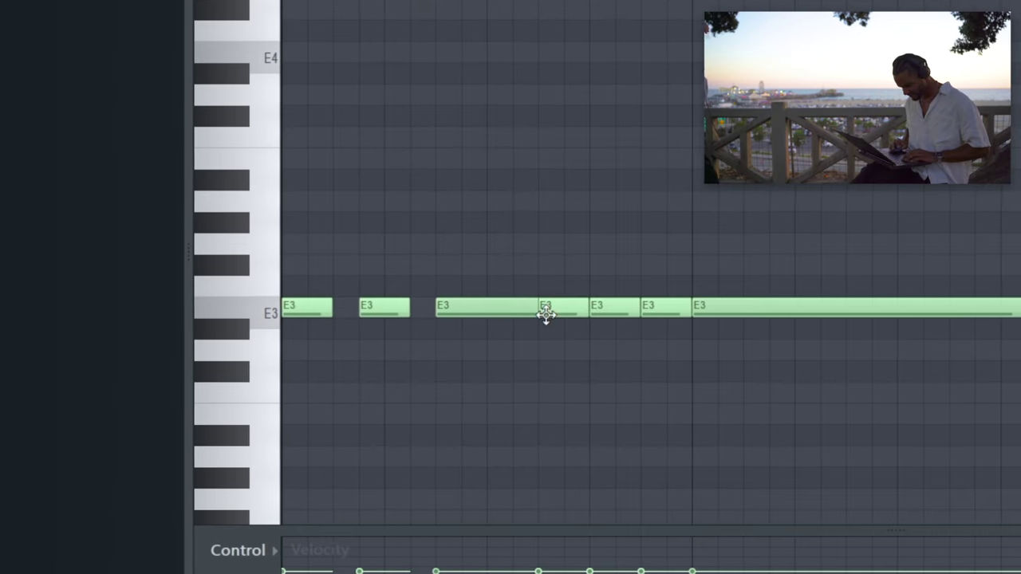
right_click(583, 309)
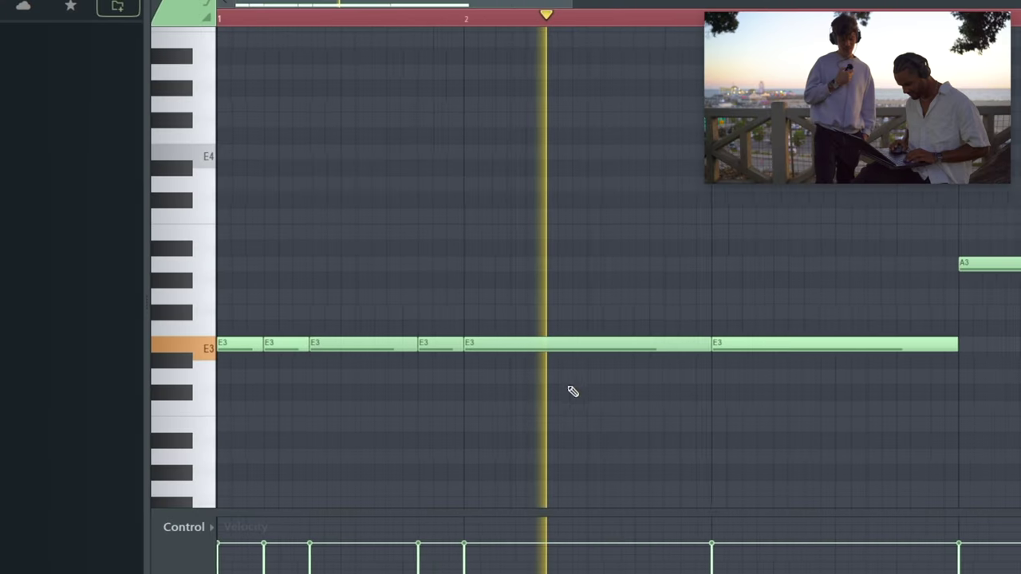
Play back the Analog Lab V #4 bass line to check the reworked rhythm in bar 1.
scroll(573, 392, down, 1)
key(space)
key(space)
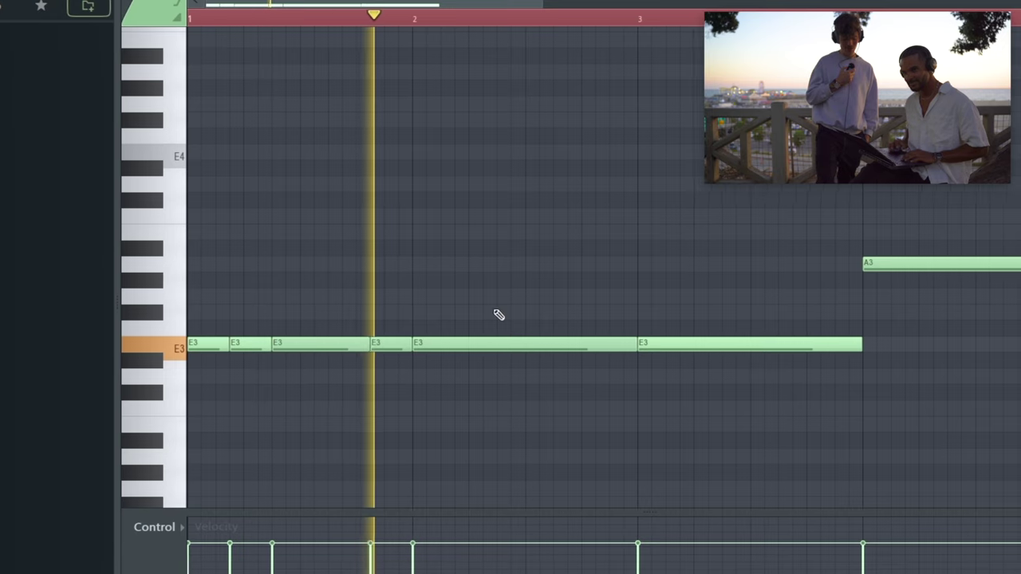
key(space)
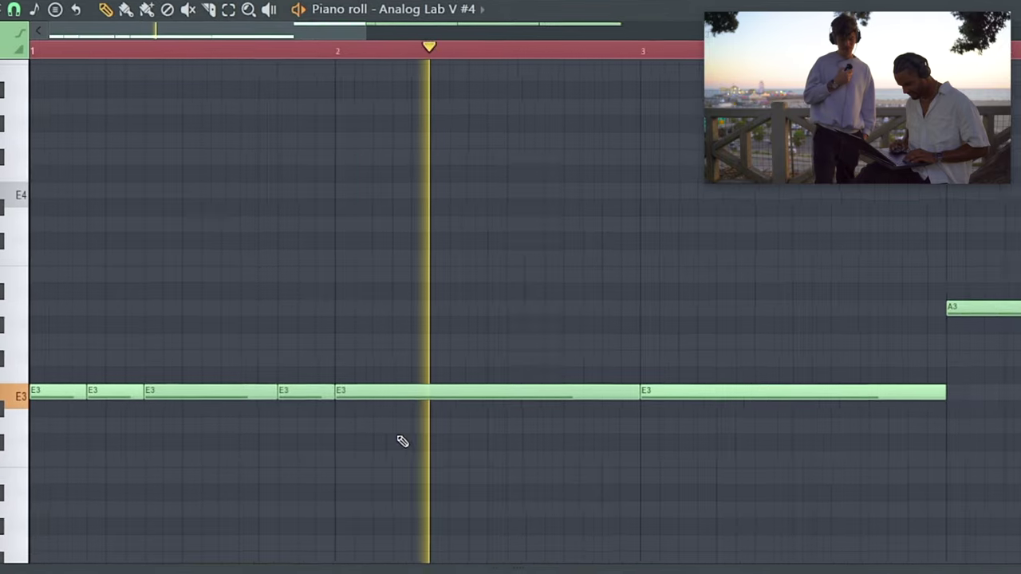
scroll(402, 442, down, 2)
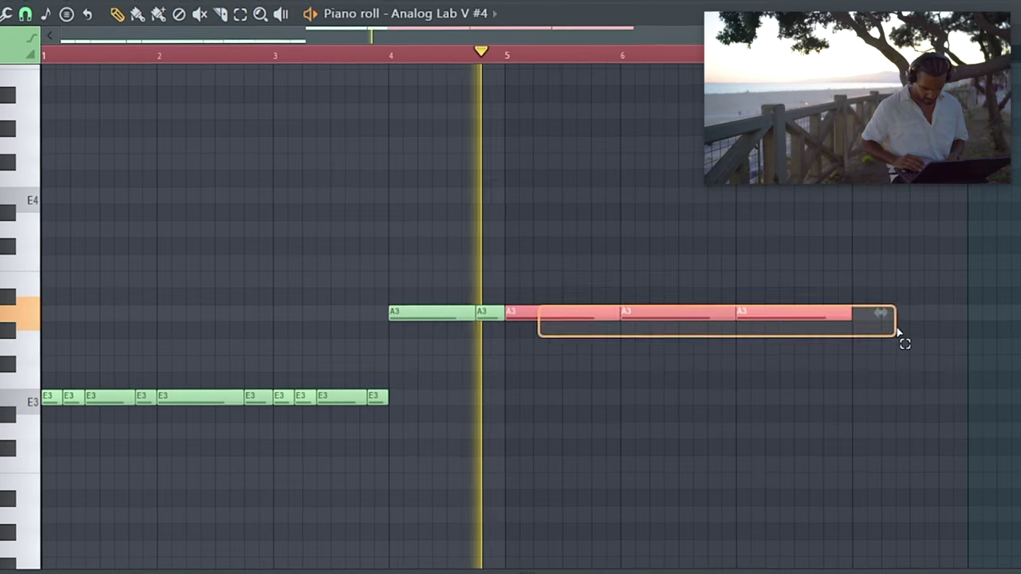
Replace the A3 notes from bar 5 onward with a copy of the four-bar bass pattern and select the copied E3 notes.
drag(902, 338, 893, 337)
click(657, 327)
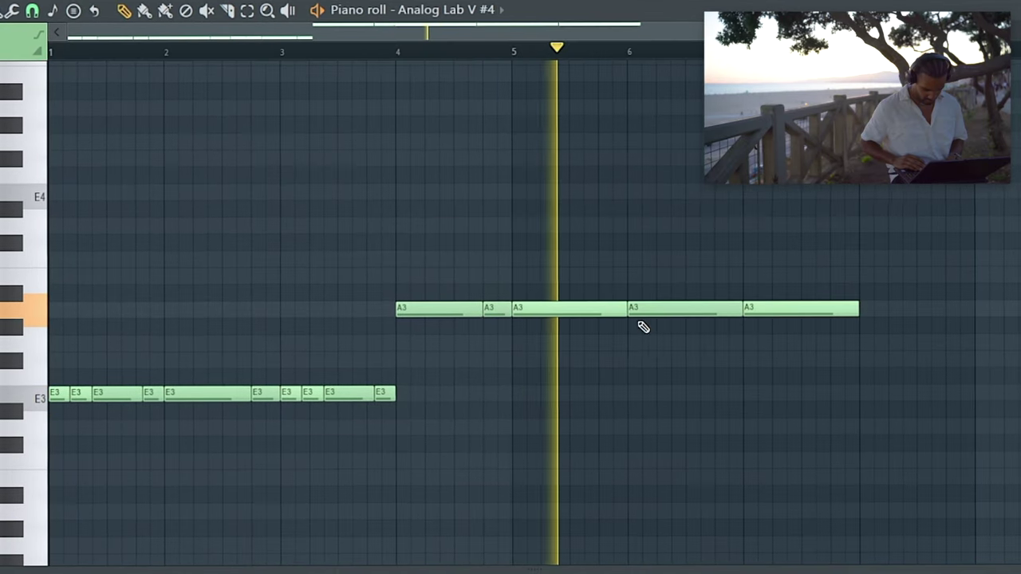
drag(604, 298, 882, 310)
key(Delete)
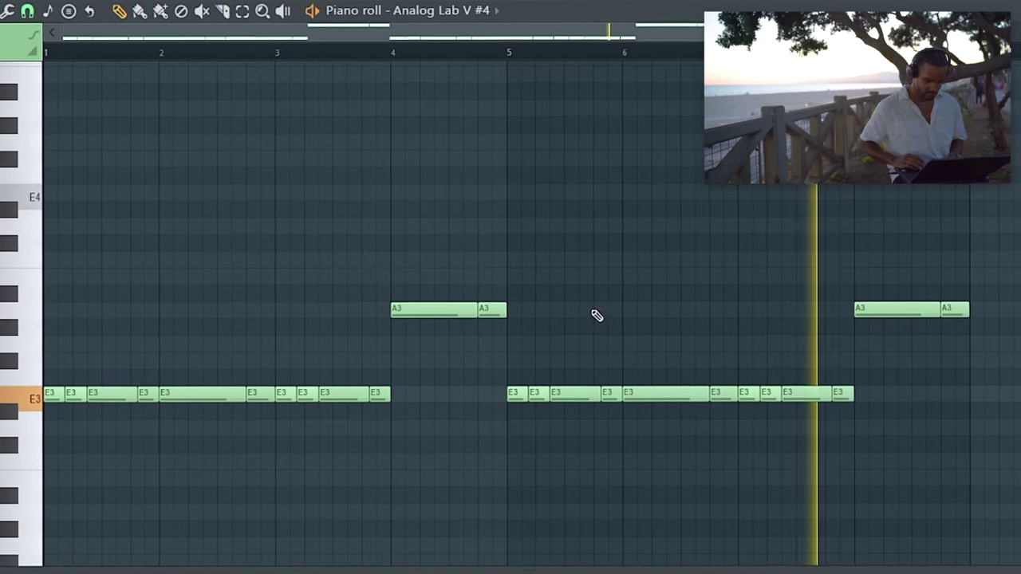
drag(870, 402, 517, 380)
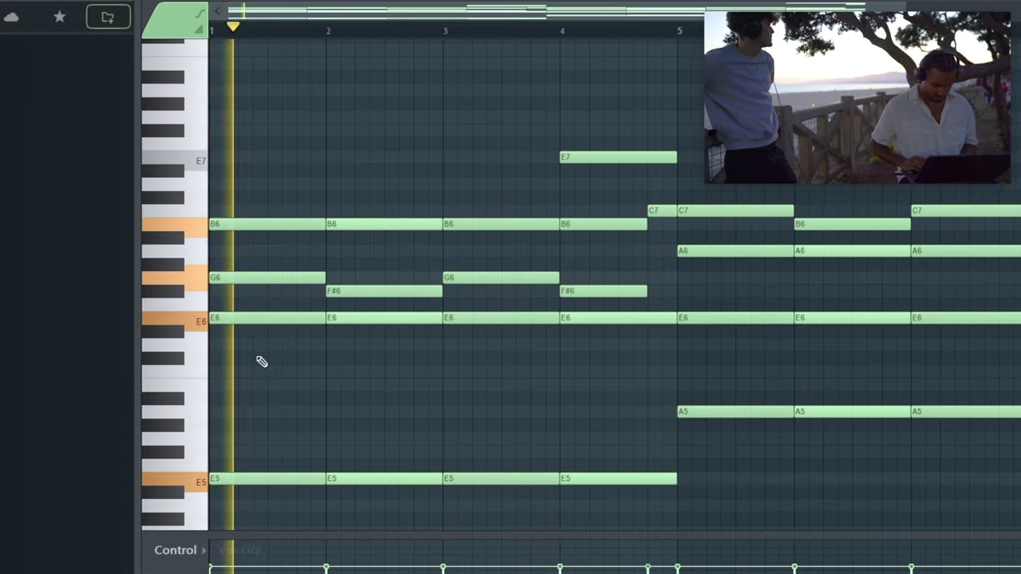
Arpeggiate the chords with the Normal pattern and a range of 3, and transpose the notes up an octave.
key(alt+a)
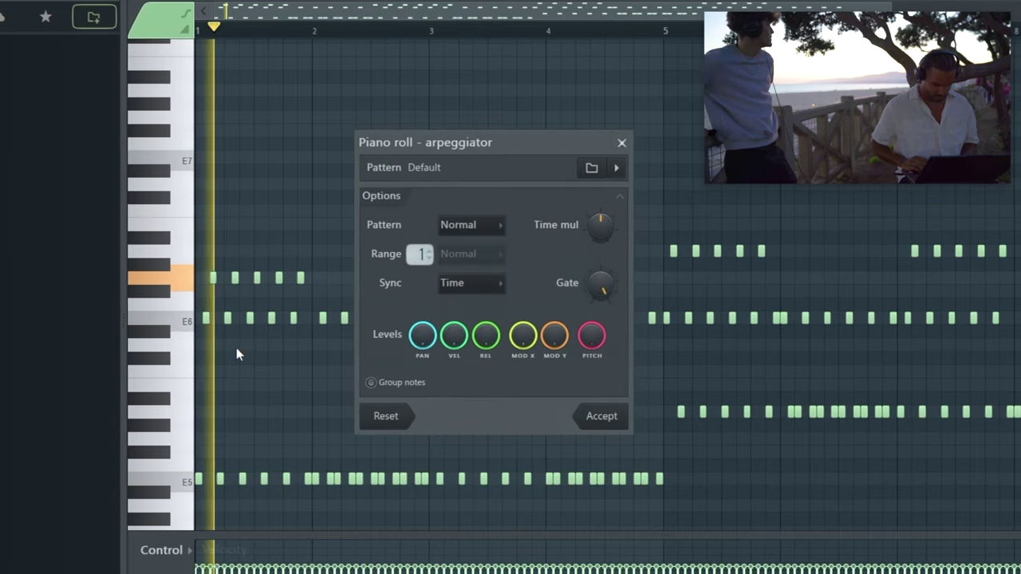
scroll(413, 253, up, 2)
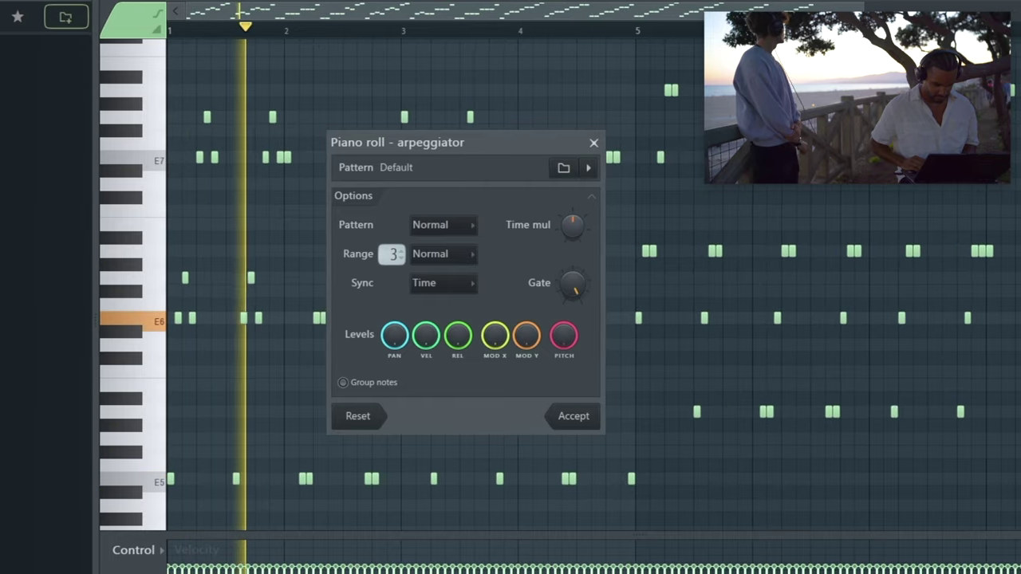
scroll(570, 226, up, 2)
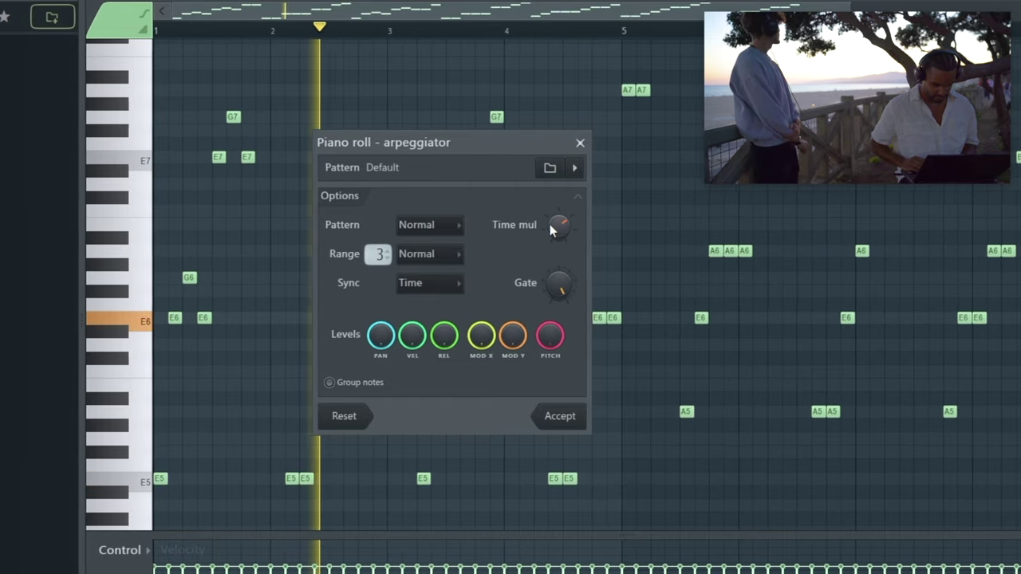
scroll(558, 227, down, 2)
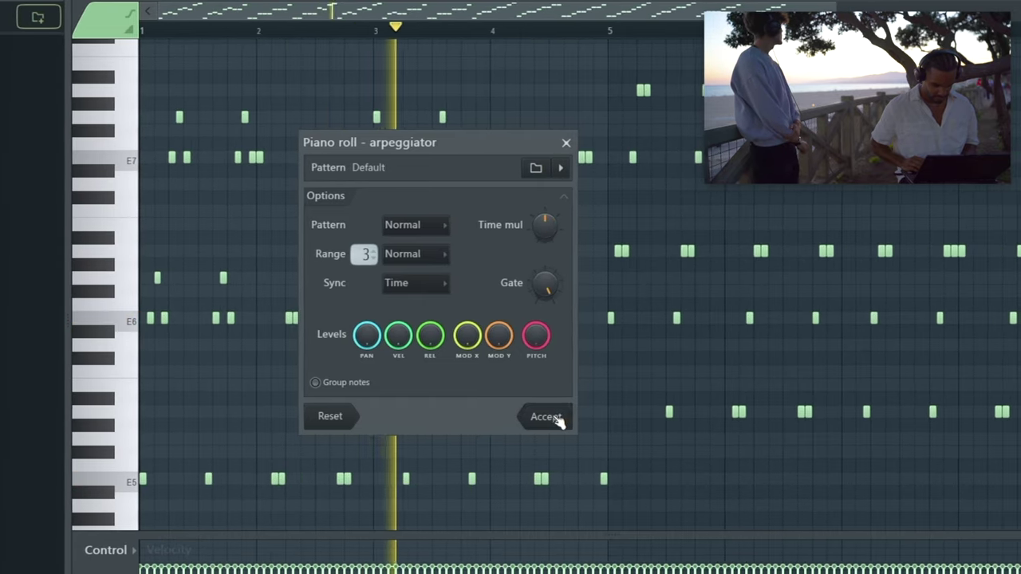
click(551, 415)
key(ctrl+Up)
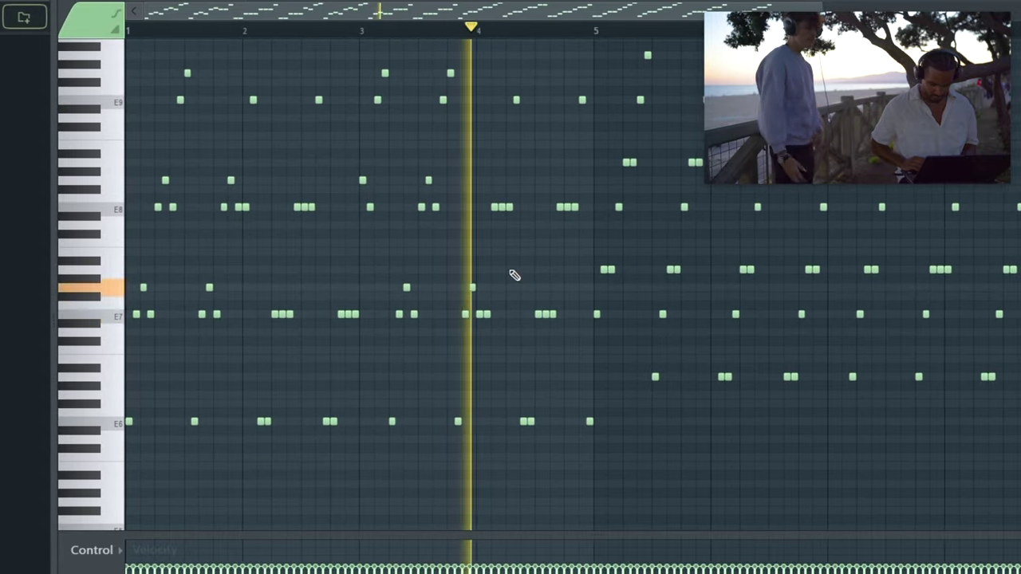
Put Gross Beat on the Analog Lab V #5 mixer track, loading one of its presets and selecting a time pattern.
key(F6)
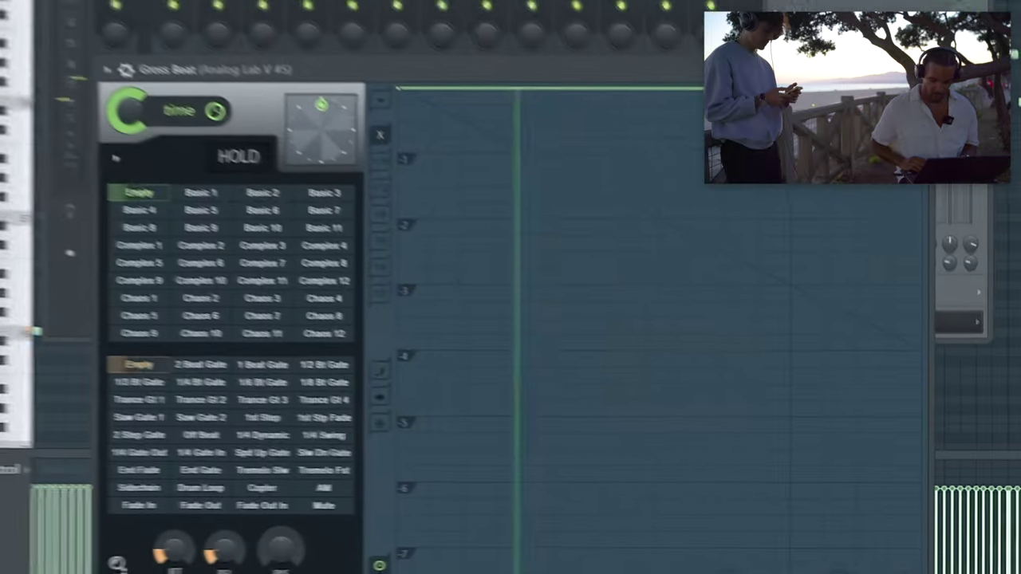
click(859, 70)
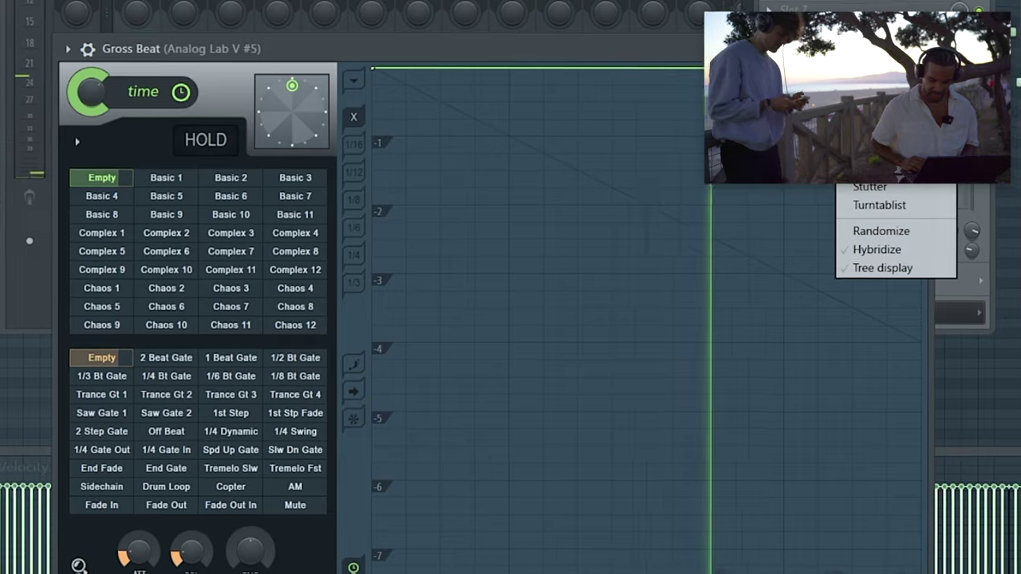
click(876, 158)
click(259, 310)
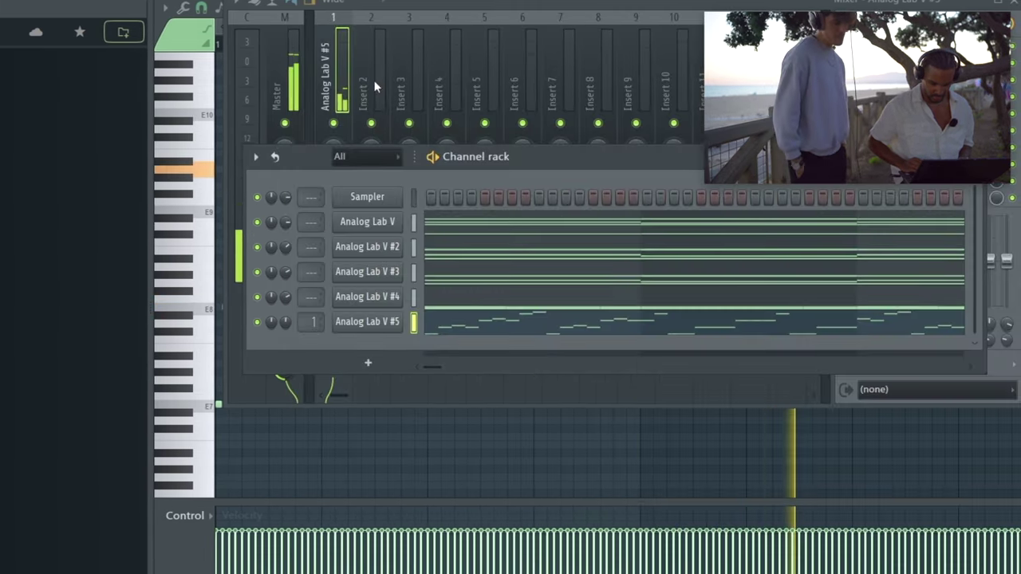
Add a Fruity Chorus with its default settings to the Analog Lab V #5 mixer track.
click(338, 90)
click(839, 42)
mouse_move(870, 97)
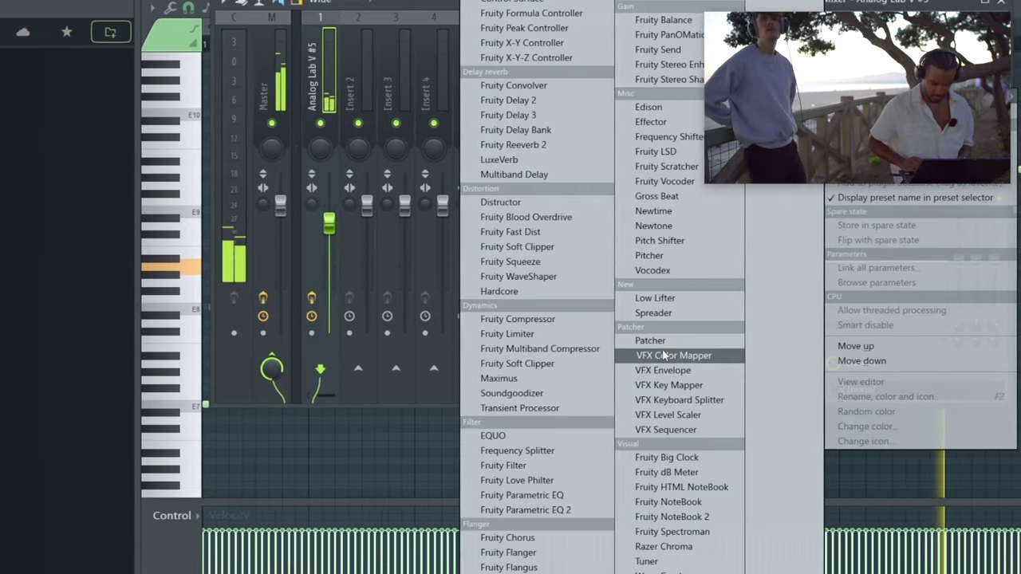
click(537, 541)
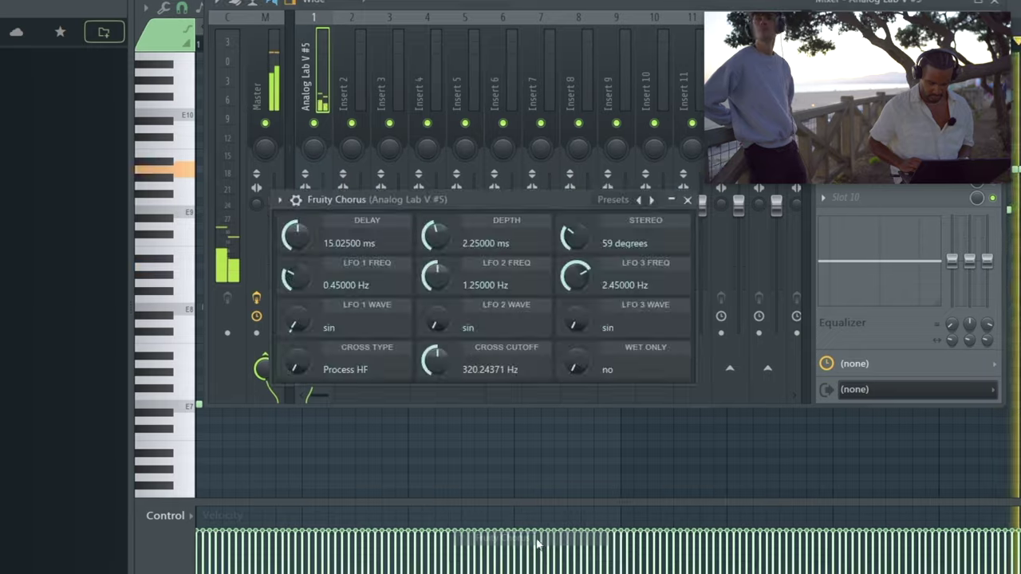
click(683, 200)
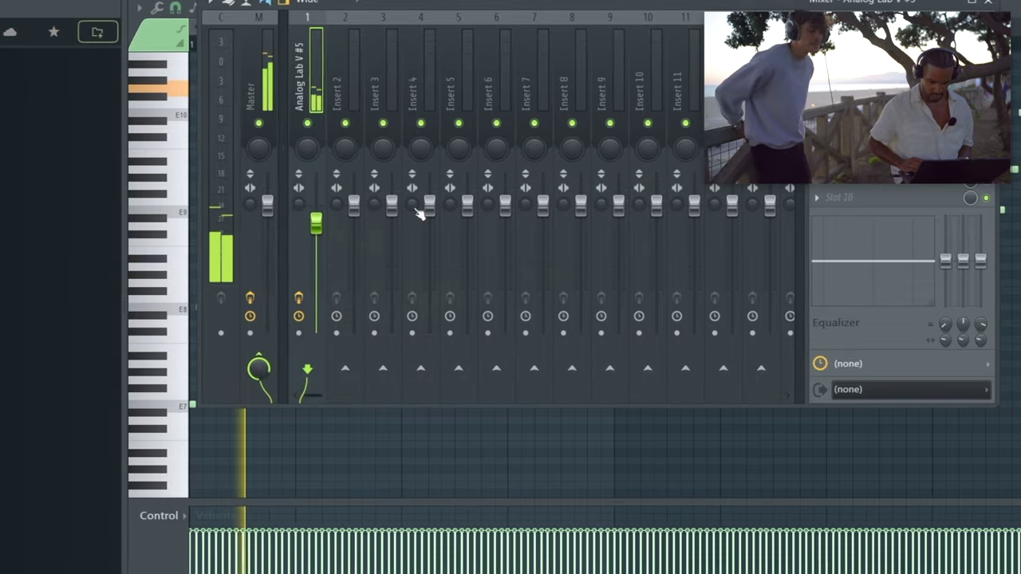
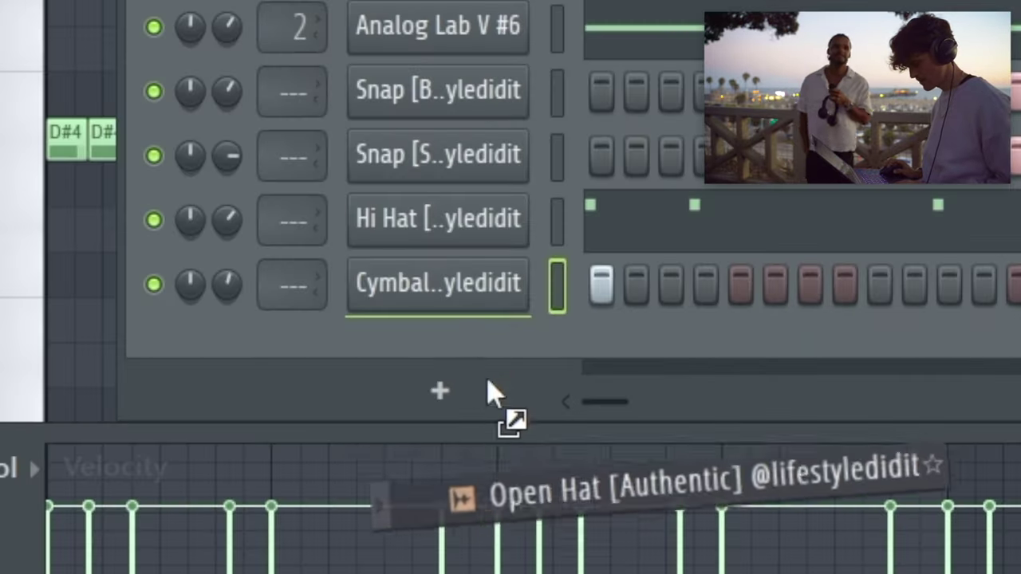
Add the Open Hat [Authentic] sample as a new channel below the cymbal and place another cymbal step.
drag(488, 436, 949, 333)
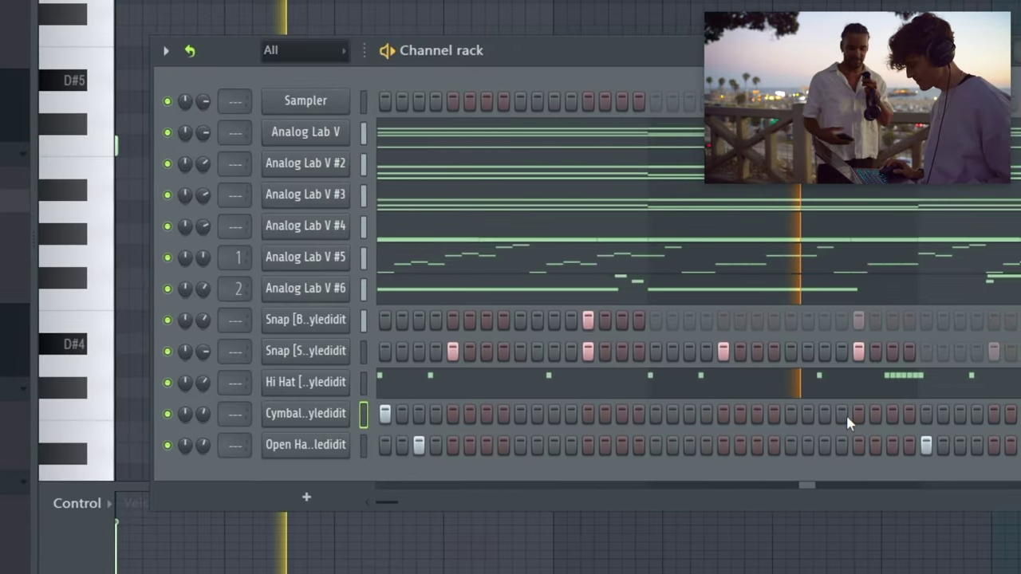
click(813, 416)
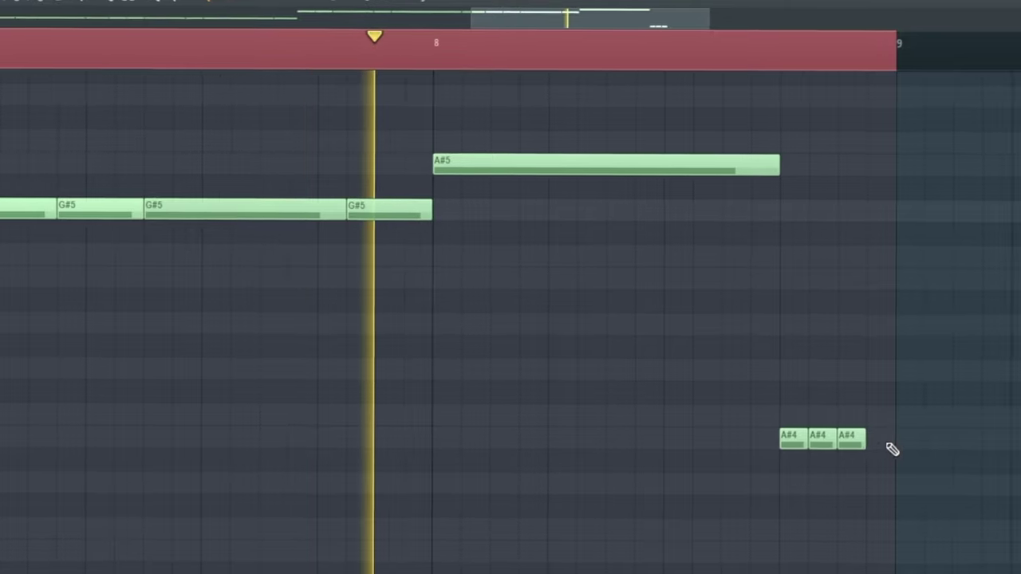
Add one more short A#4 note after the three A#4 notes at the end of bar 8.
click(902, 439)
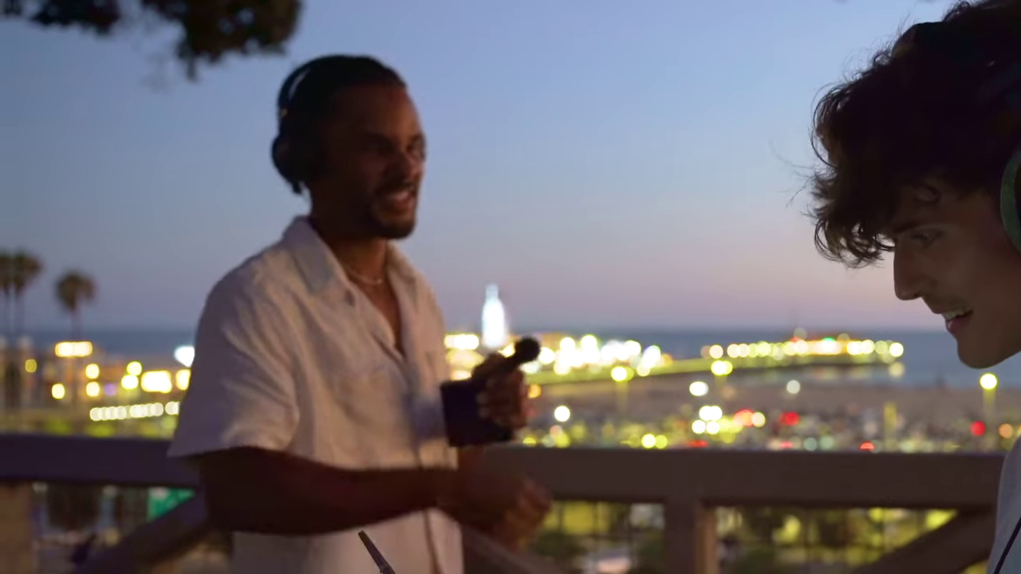